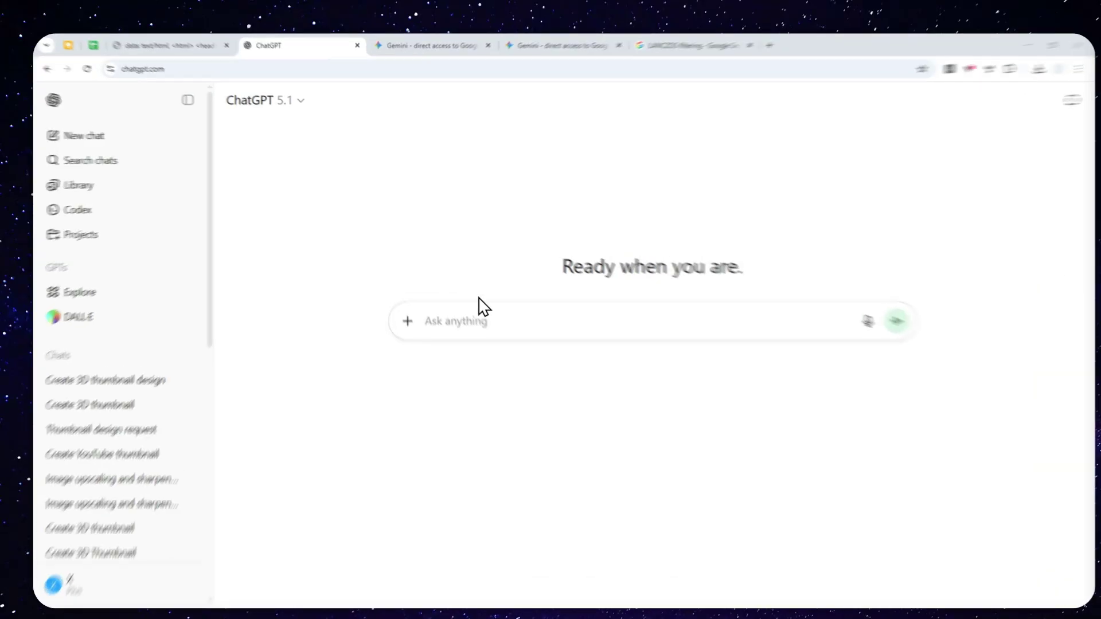
Bring up the Gemini tab comparing parrot-9897724_640.jpg with parrot_upscaled_4x.png.
{"action": "left_click", "coordinate": [407, 52]}
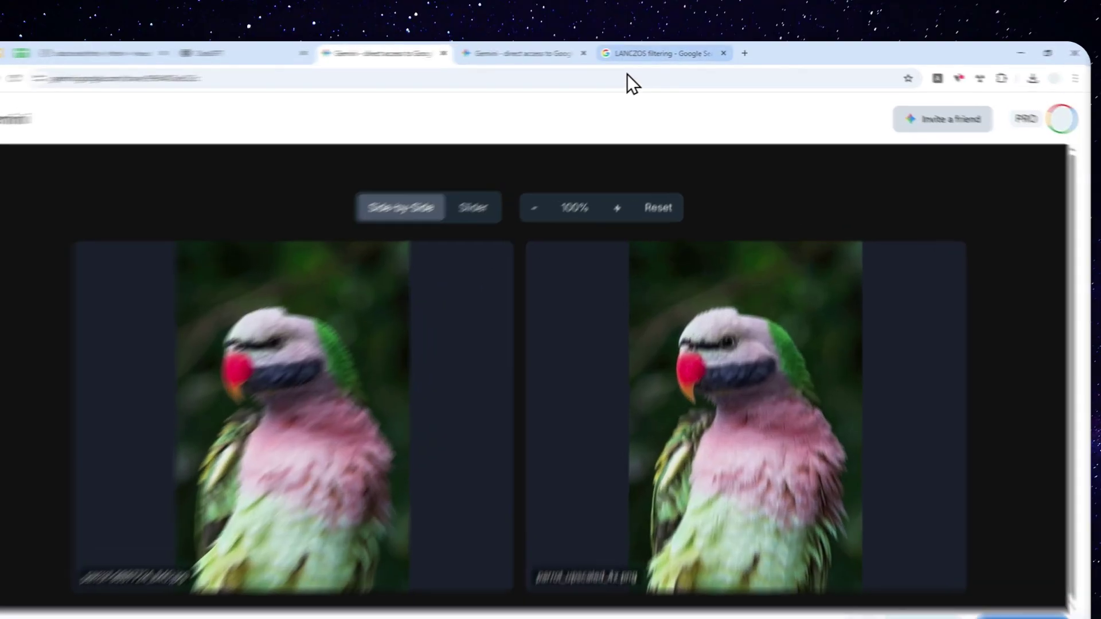
Bring up the Google results for 'LANCZOS filtering' (Wikipedia, AMS Journals, Stack Overflow).
{"action": "left_click", "coordinate": [668, 52]}
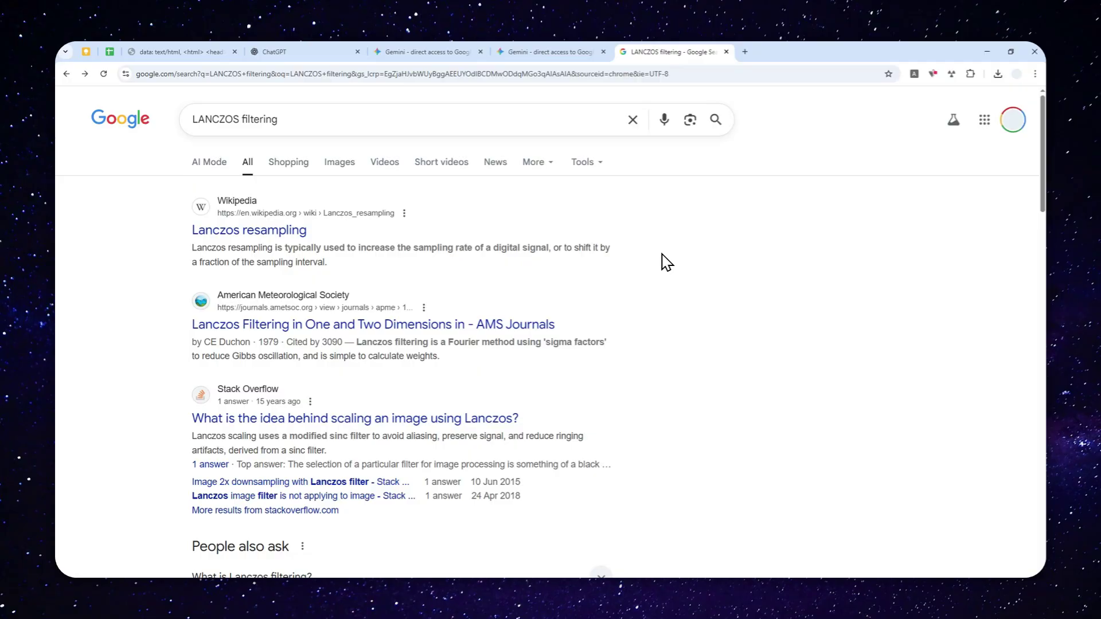
Go back to the Gemini canvas showing parrot-9897724_640.jpg beside parrot_upscaled_4x.png at 100%.
{"action": "left_click", "coordinate": [427, 51]}
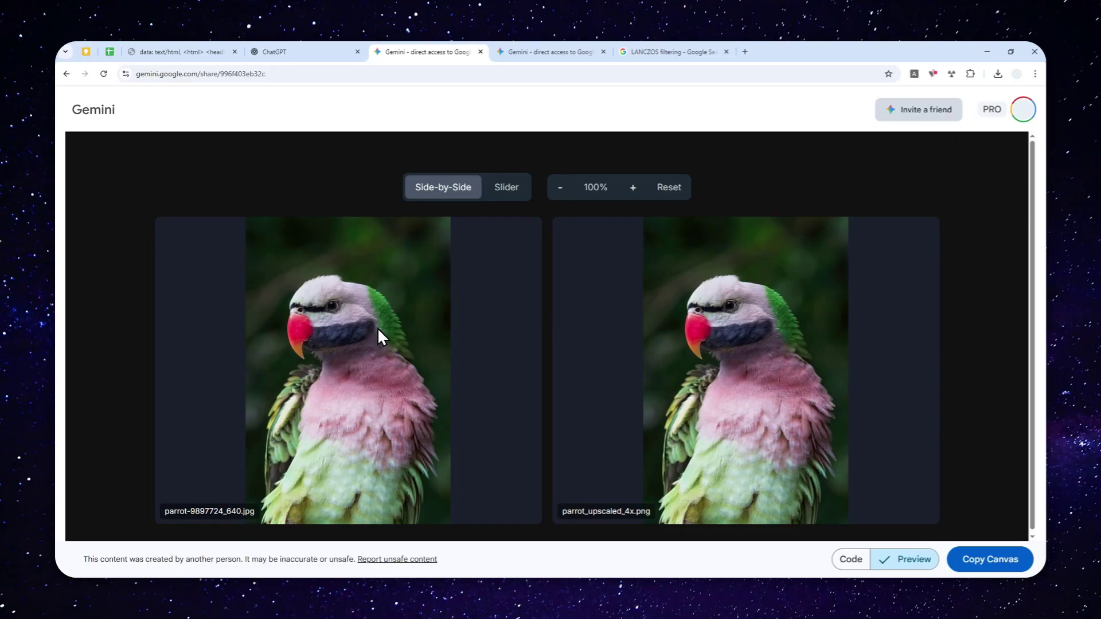
Zoom into the parrot images and pan to the parrot's face.
{"action": "scroll", "coordinate": [328, 315], "scroll_direction": "up", "scroll_amount": 3}
{"action": "left_click_drag", "start_coordinate": [342, 272], "coordinate": [405, 480]}
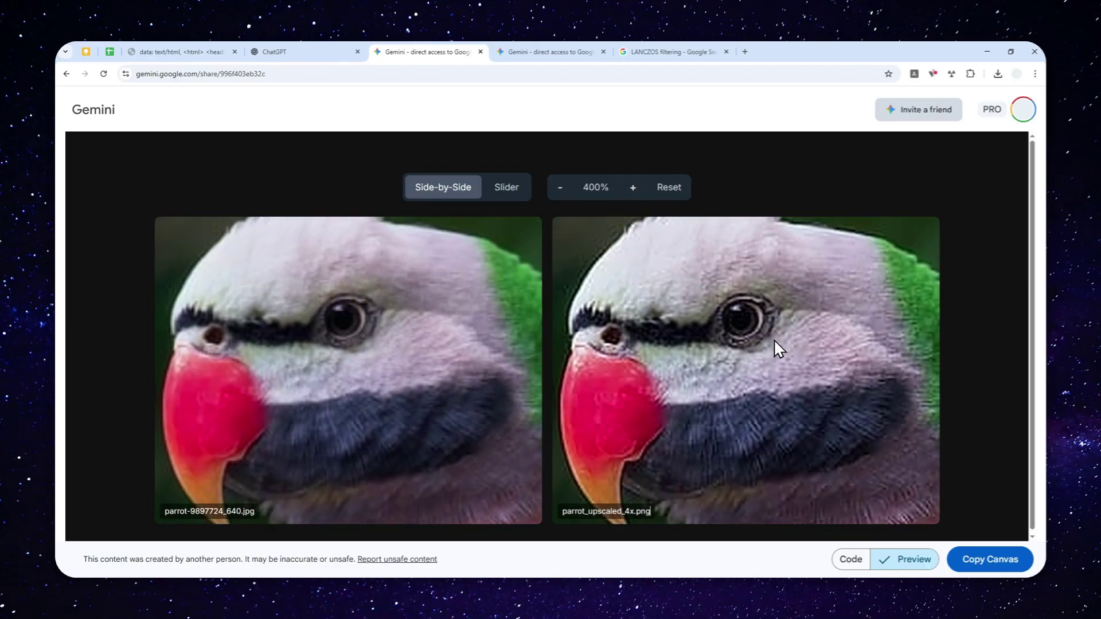
{"action": "scroll", "coordinate": [771, 340], "scroll_direction": "down", "scroll_amount": 1}
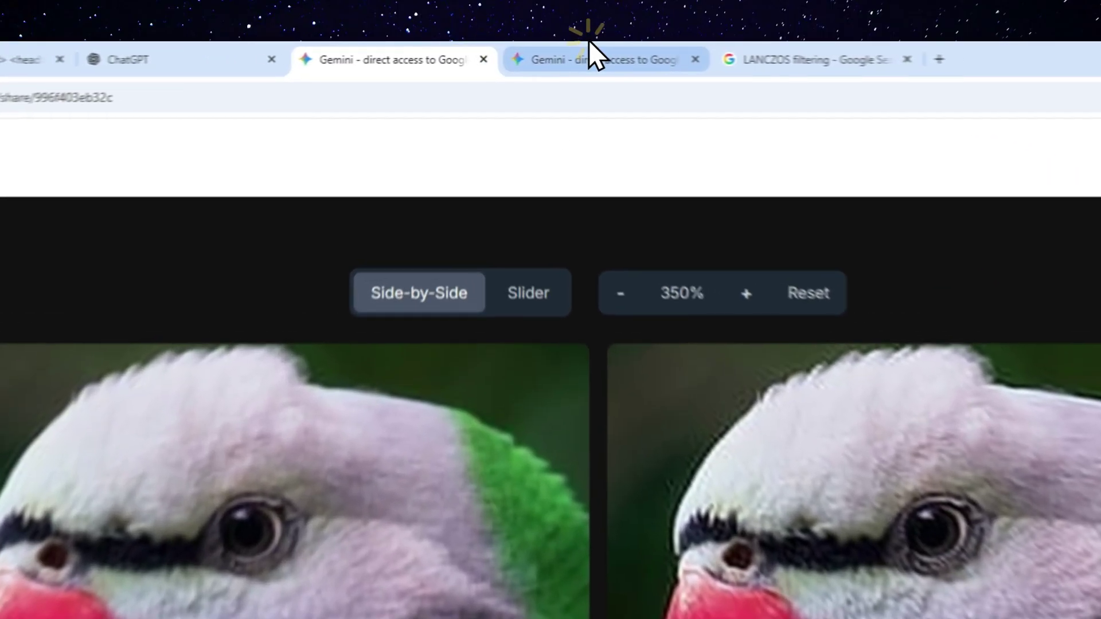
Inspect the blurry cat versus sharpened 4x cat comparison, then return to the parrot comparison.
{"action": "left_click", "coordinate": [550, 52]}
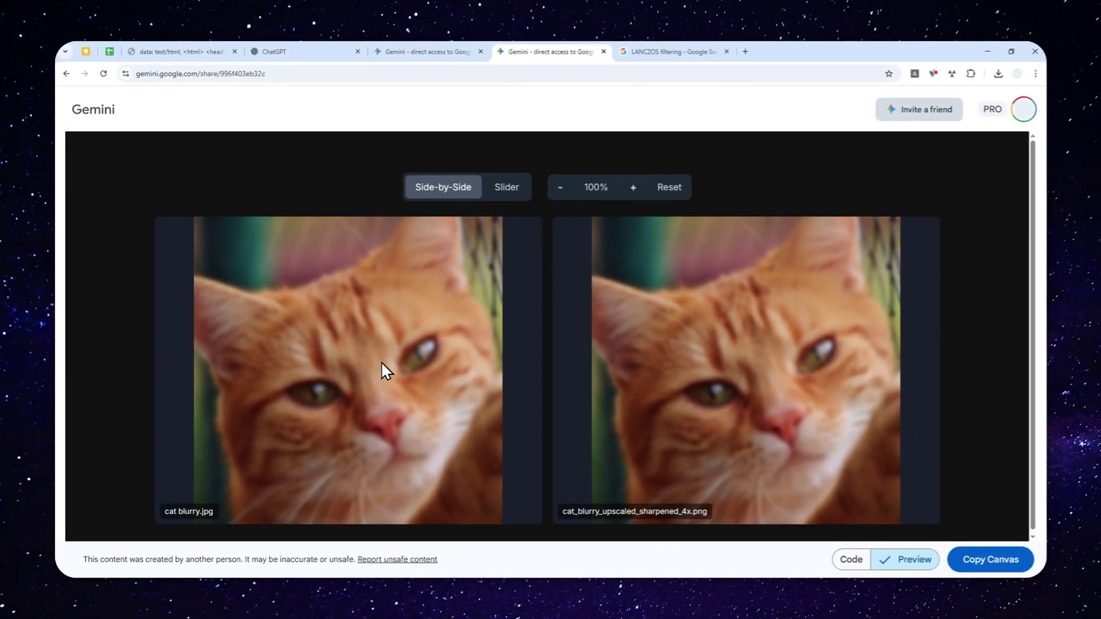
{"action": "scroll", "coordinate": [434, 396], "scroll_direction": "up", "scroll_amount": 6}
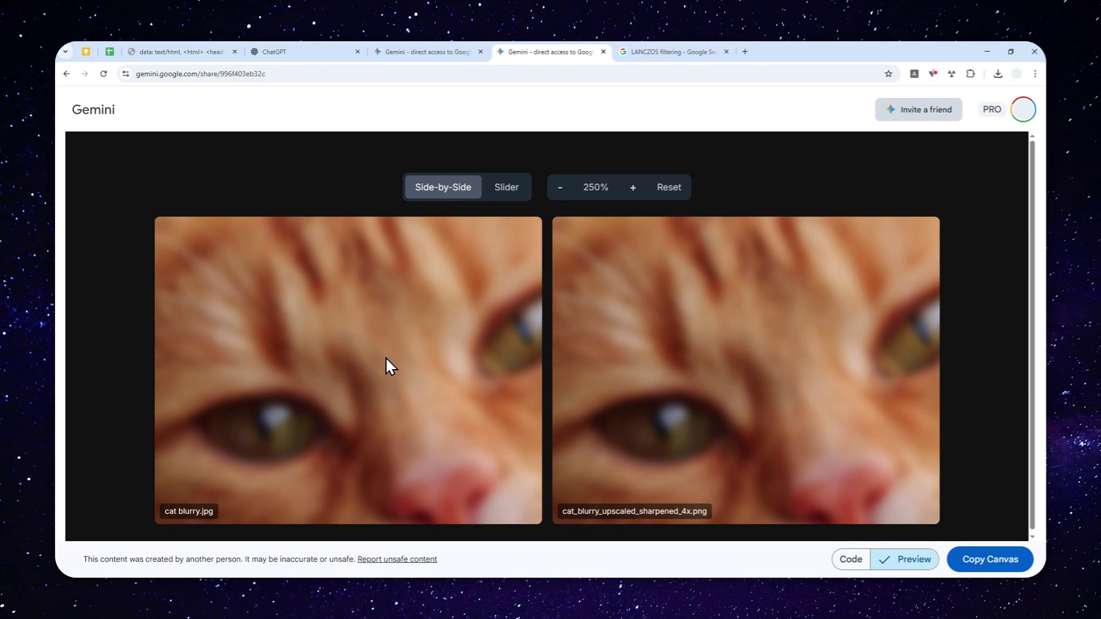
{"action": "scroll", "coordinate": [360, 337], "scroll_direction": "down", "scroll_amount": 6}
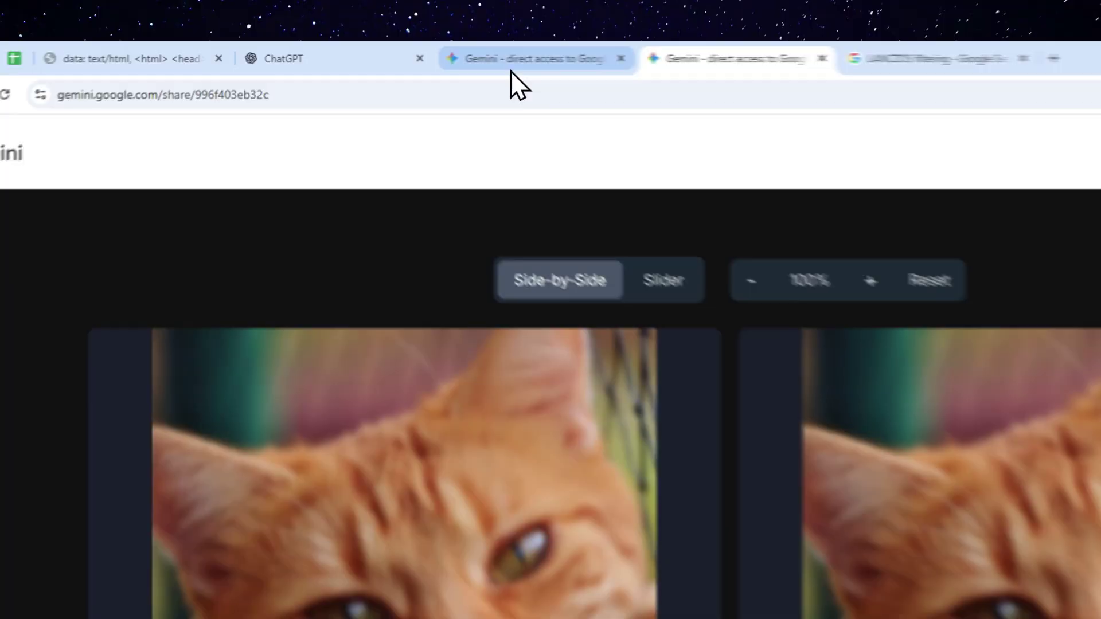
{"action": "left_click", "coordinate": [415, 53]}
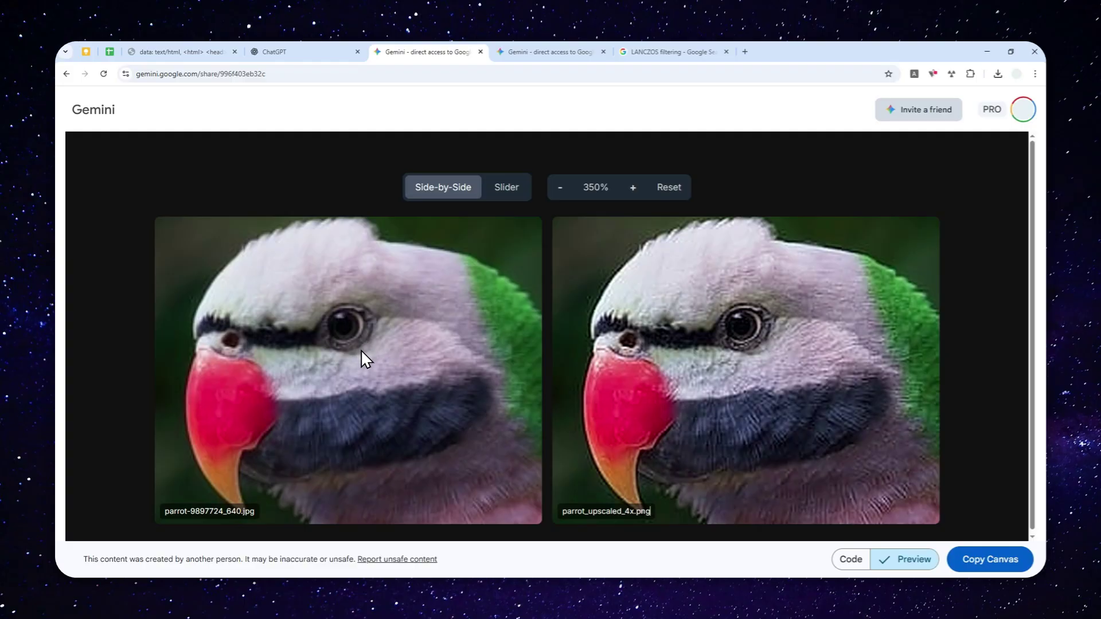
Compare the parrot images in Slider view, sweeping the divider across the head, then go to ChatGPT.
{"action": "scroll", "coordinate": [408, 335], "scroll_direction": "up", "scroll_amount": 1}
{"action": "left_click", "coordinate": [505, 189]}
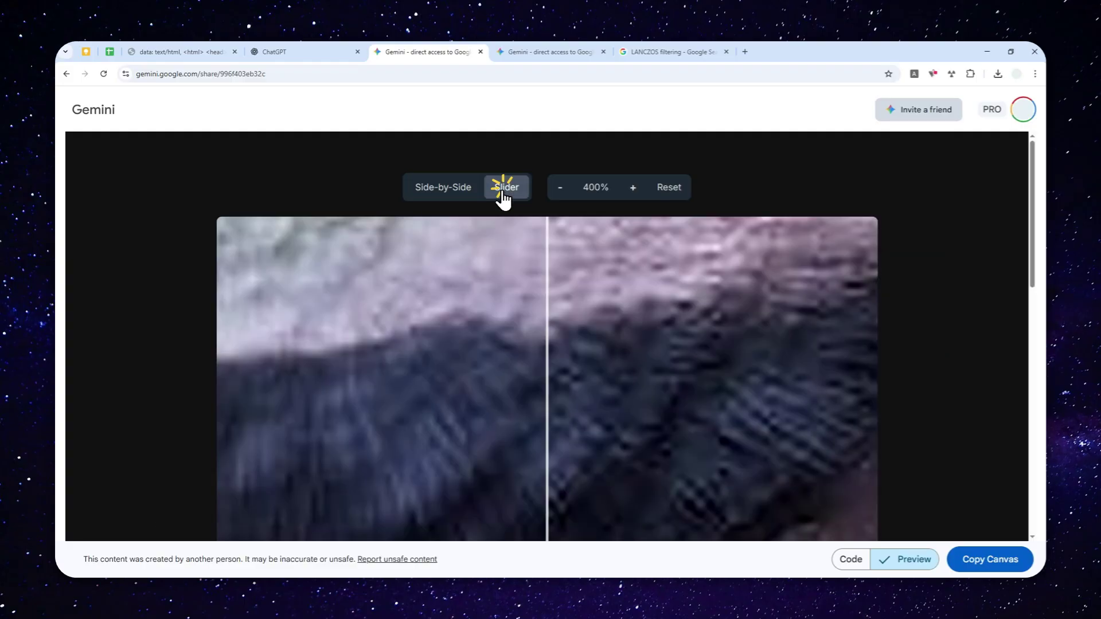
{"action": "scroll", "coordinate": [581, 307], "scroll_direction": "down", "scroll_amount": 2}
{"action": "scroll", "coordinate": [581, 305], "scroll_direction": "up", "scroll_amount": 2}
{"action": "left_click", "coordinate": [461, 182]}
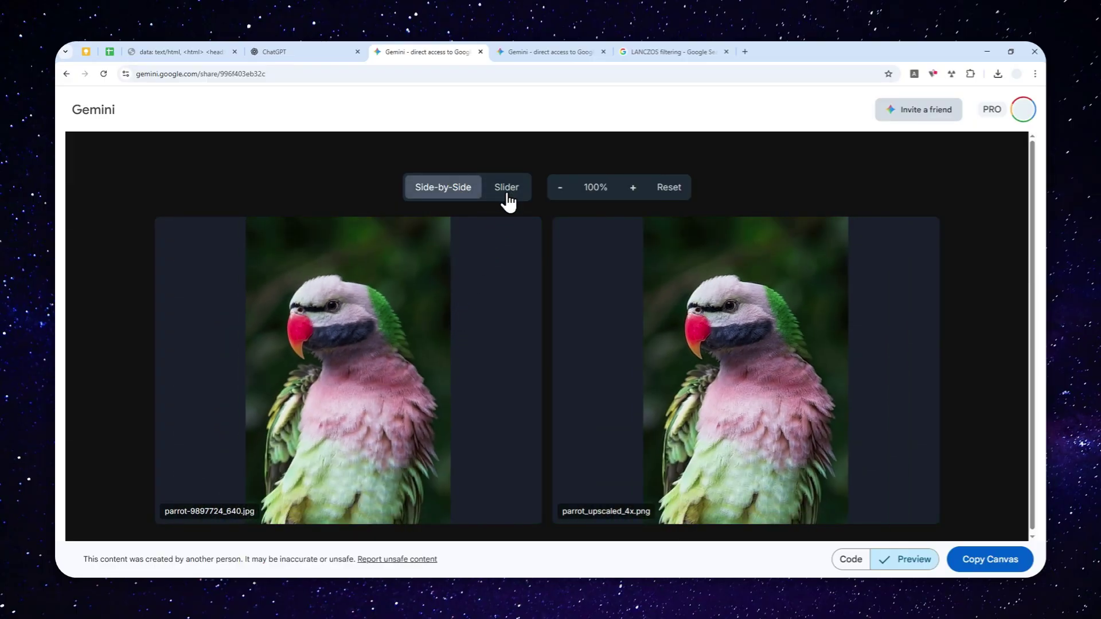
{"action": "left_click", "coordinate": [507, 190]}
{"action": "scroll", "coordinate": [912, 321], "scroll_direction": "down", "scroll_amount": 4}
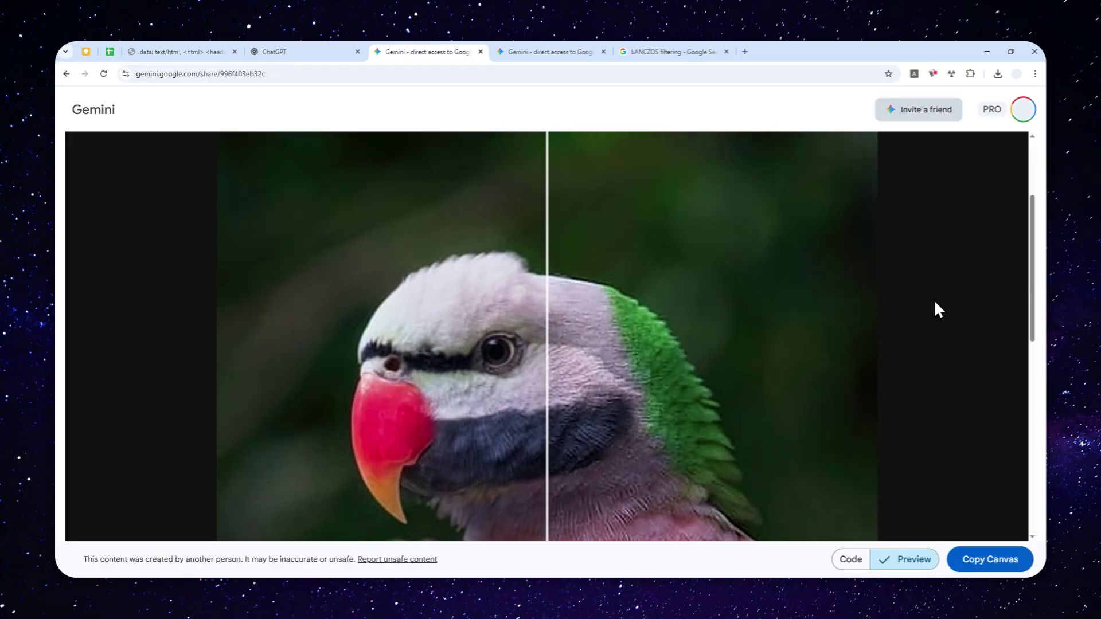
{"action": "left_click_drag", "start_coordinate": [546, 504], "coordinate": [242, 476]}
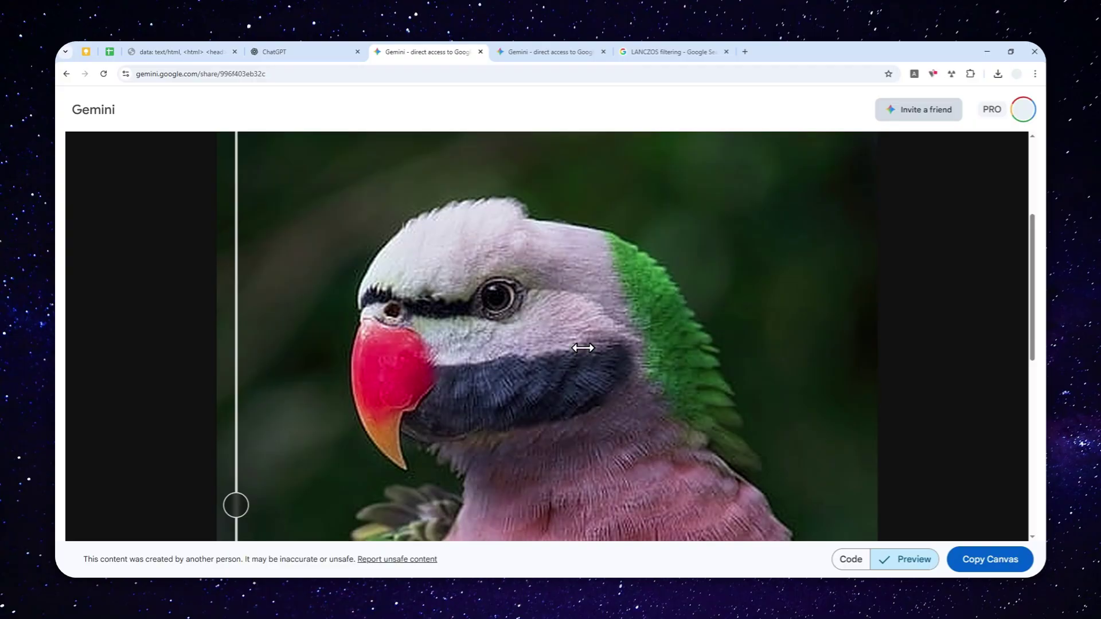
{"action": "left_click", "coordinate": [311, 48]}
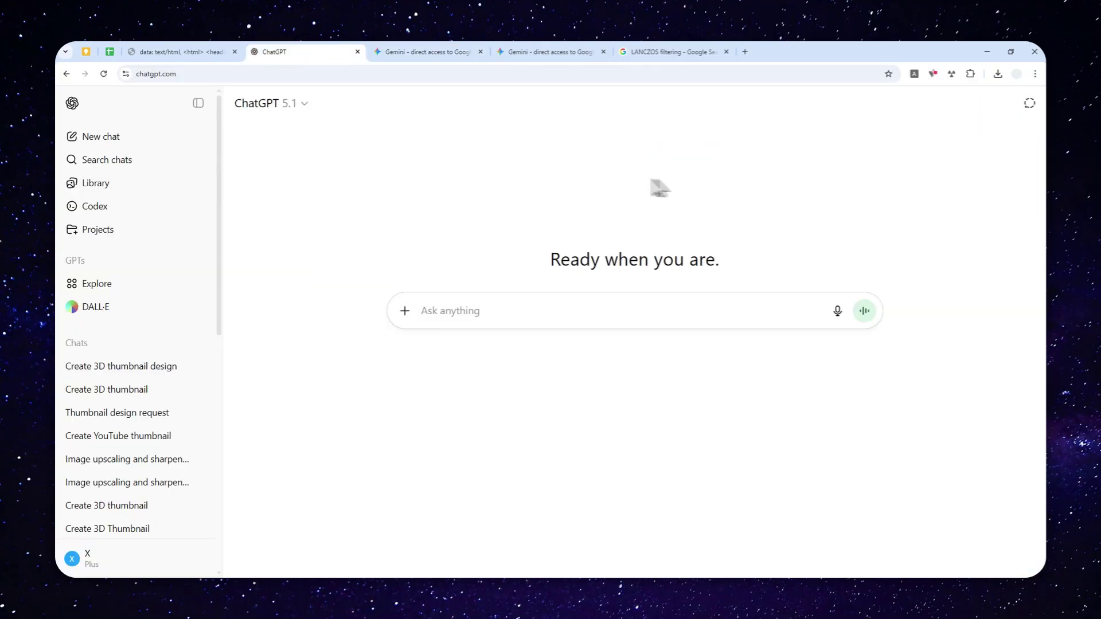
Attach the black-and-white portrait and paste the 4x LANCZOS upscale prompt with unsharp mask 2.0/1.5.
{"action": "left_click_drag", "start_coordinate": [997, 287], "coordinate": [522, 322]}
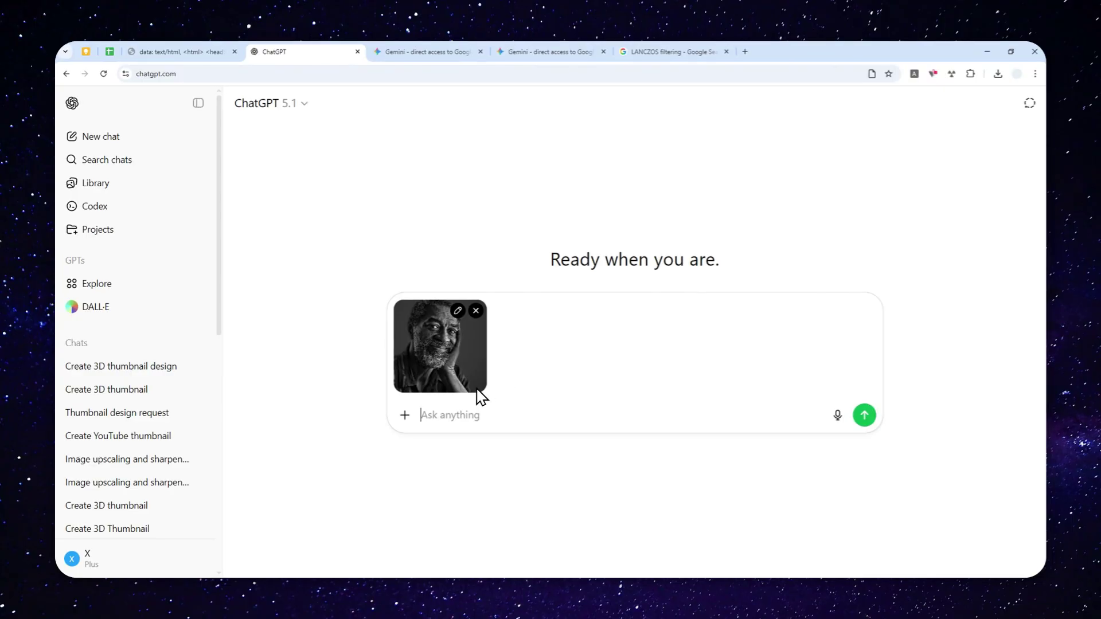
{"action": "left_click", "coordinate": [224, 52]}
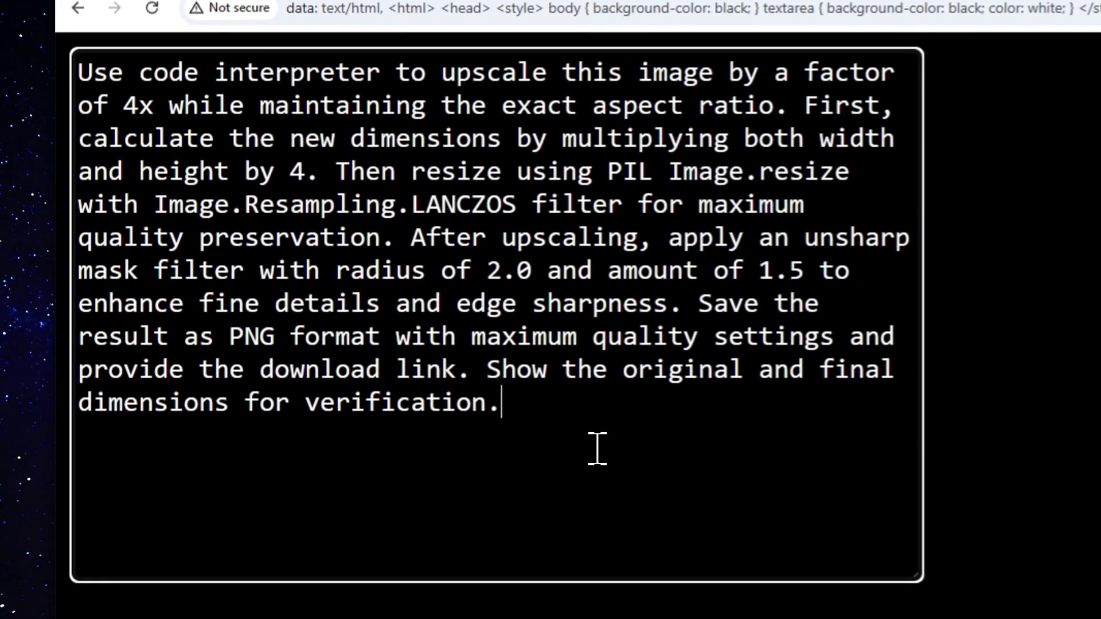
{"action": "left_click_drag", "start_coordinate": [560, 422], "coordinate": [54, 63]}
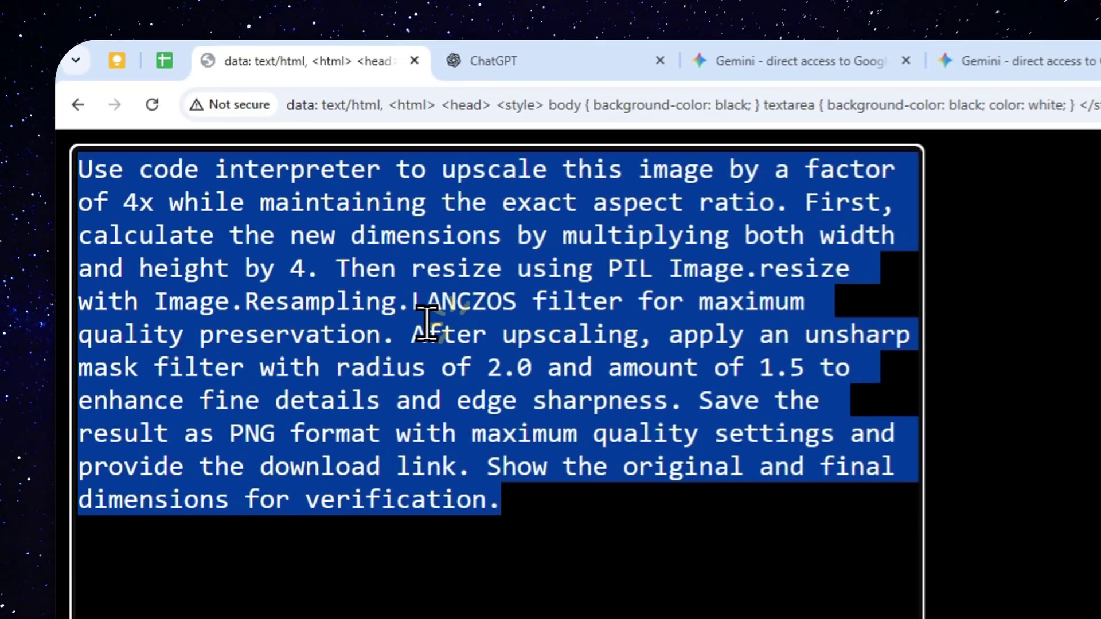
{"action": "right_click", "coordinate": [452, 226]}
{"action": "left_click", "coordinate": [519, 428]}
{"action": "left_click", "coordinate": [493, 60]}
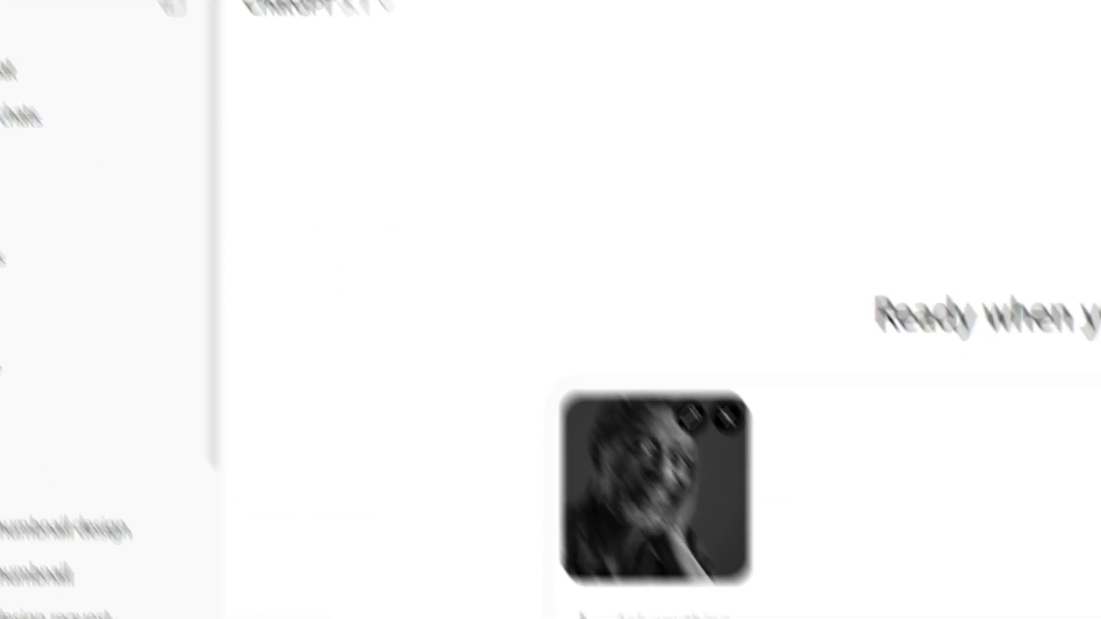
{"action": "right_click", "coordinate": [531, 393]}
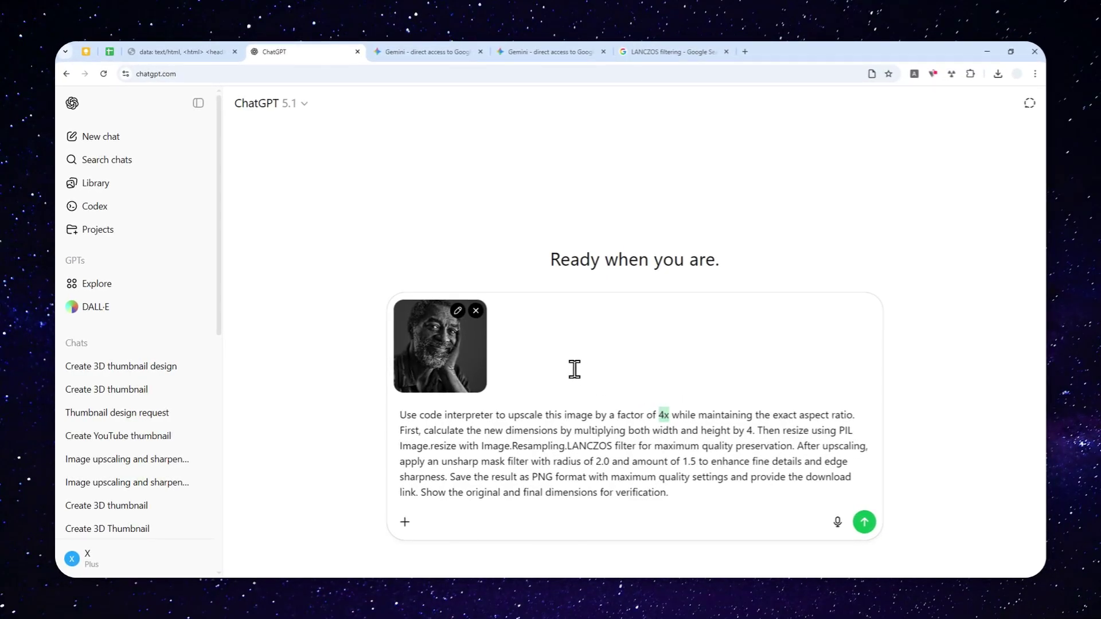
Choose the 5.1 Thinking model and send the portrait with the upscale prompt.
{"action": "left_click", "coordinate": [290, 103]}
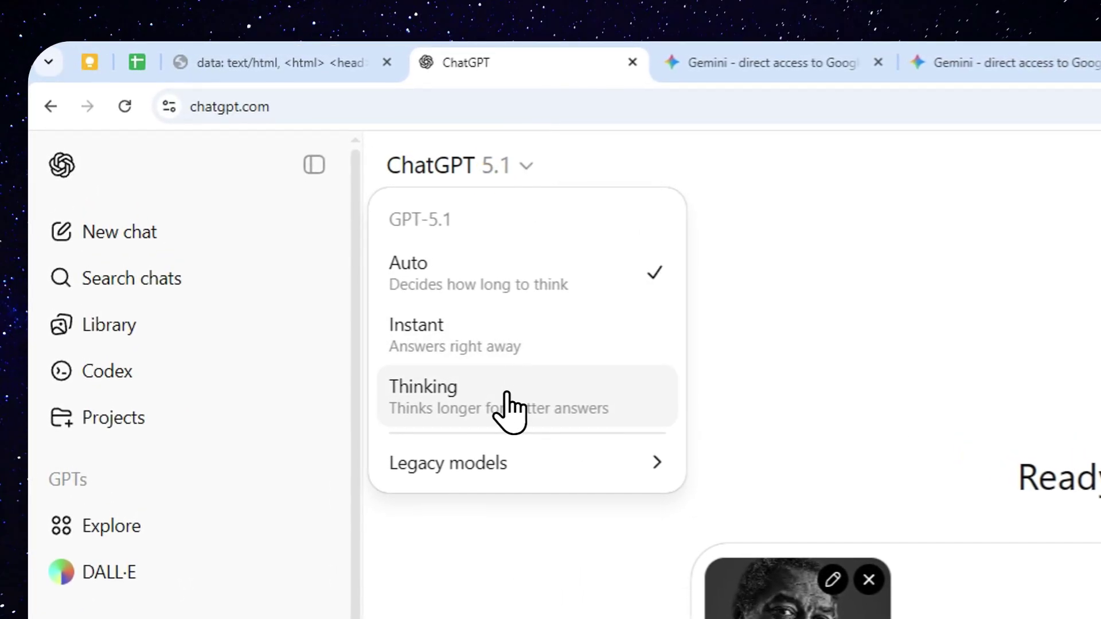
{"action": "left_click", "coordinate": [508, 395]}
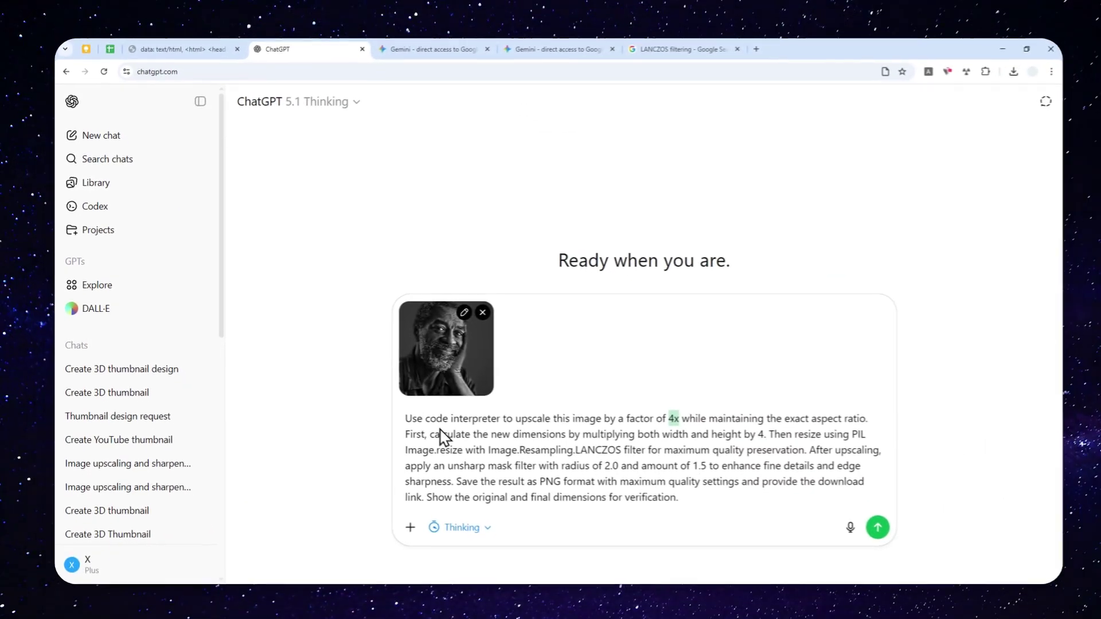
{"action": "left_click", "coordinate": [338, 109]}
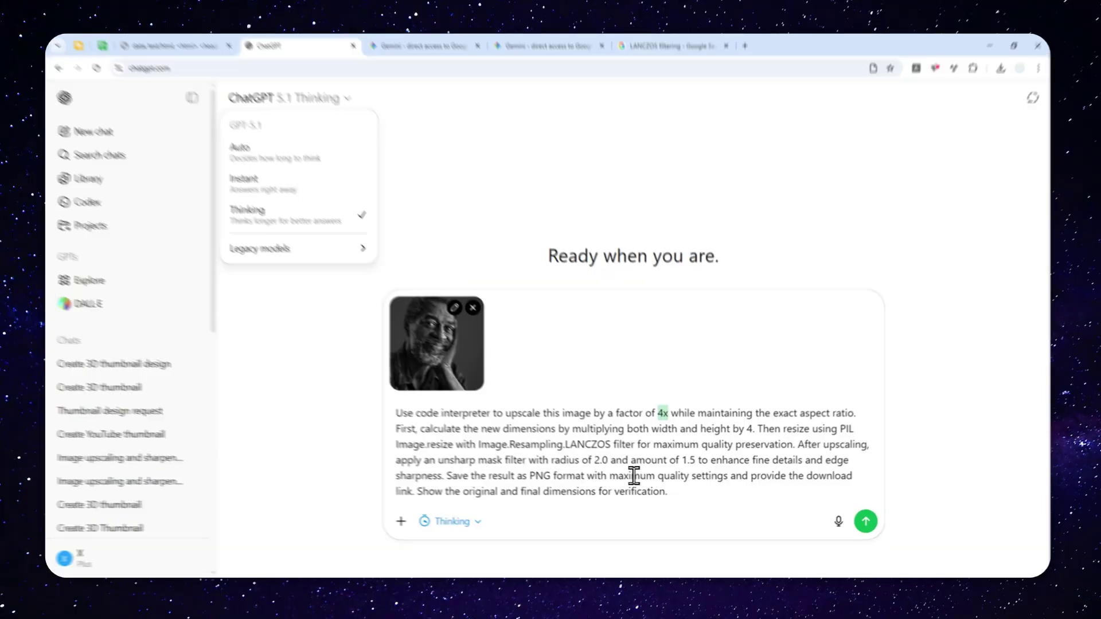
{"action": "left_click", "coordinate": [665, 495]}
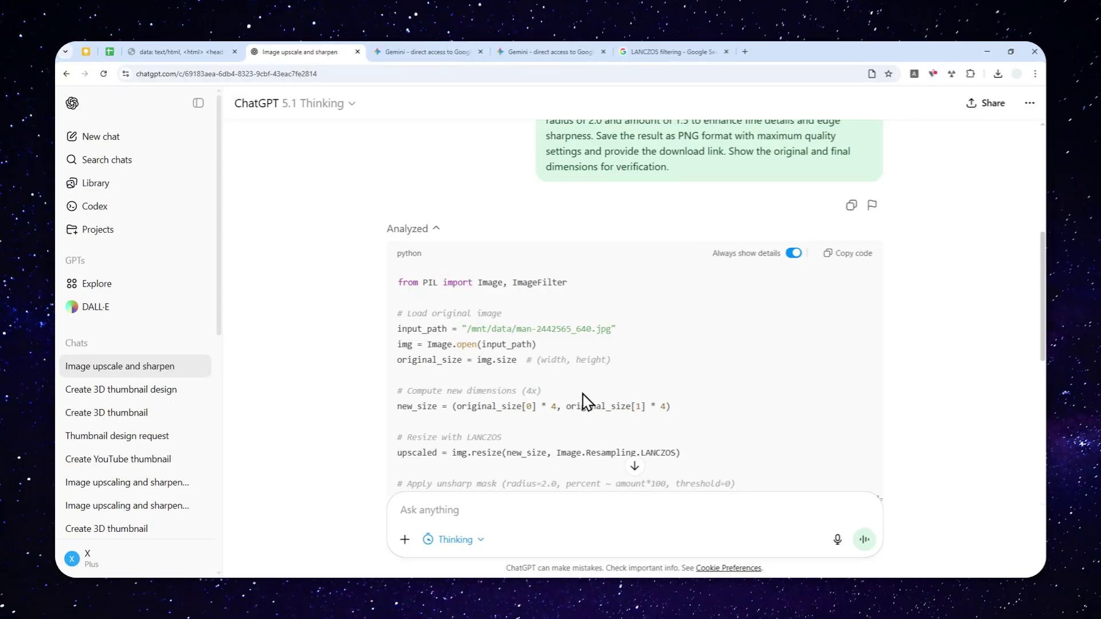
Download the upscaled sharpened PNG and highlight the original 512 width in the dimensions line.
{"action": "scroll", "coordinate": [527, 568], "scroll_direction": "down", "scroll_amount": 5}
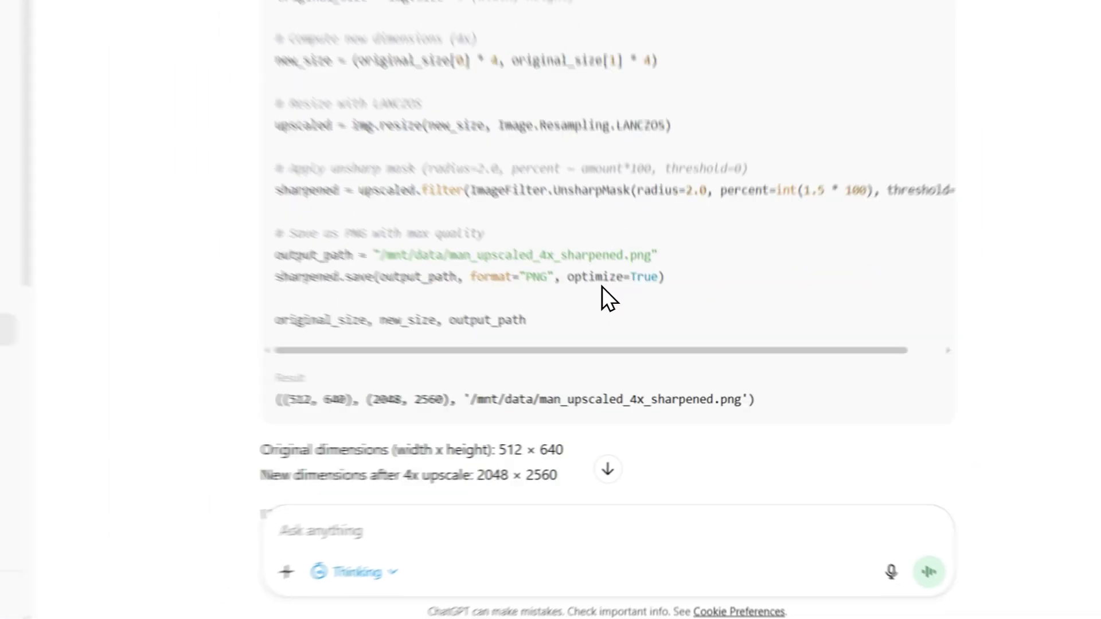
{"action": "scroll", "coordinate": [601, 287], "scroll_direction": "down", "scroll_amount": 3}
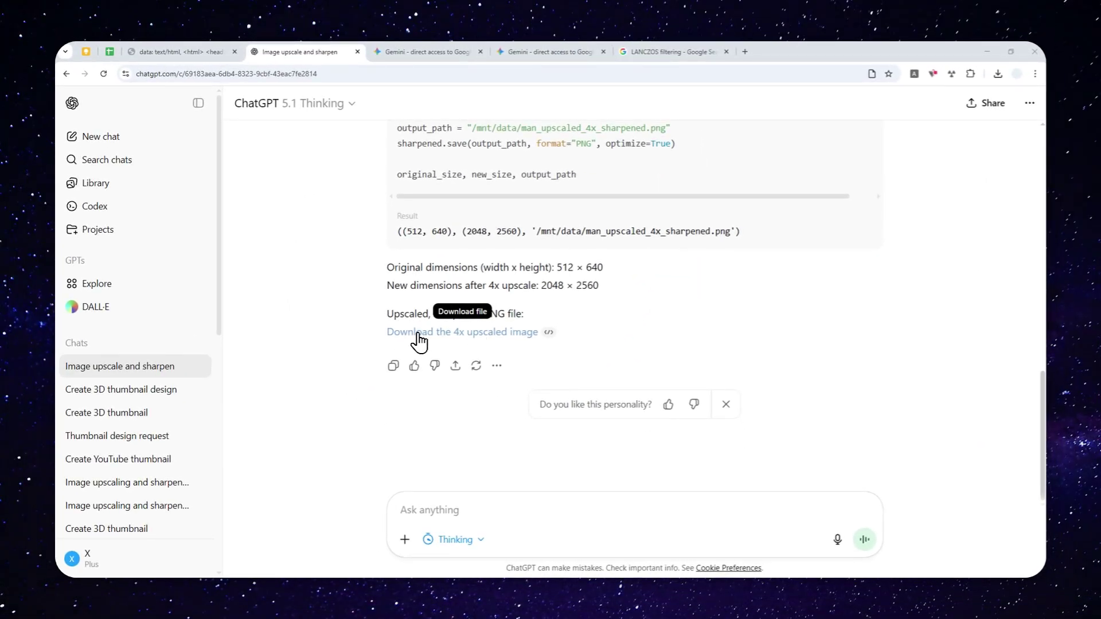
{"action": "left_click", "coordinate": [462, 334]}
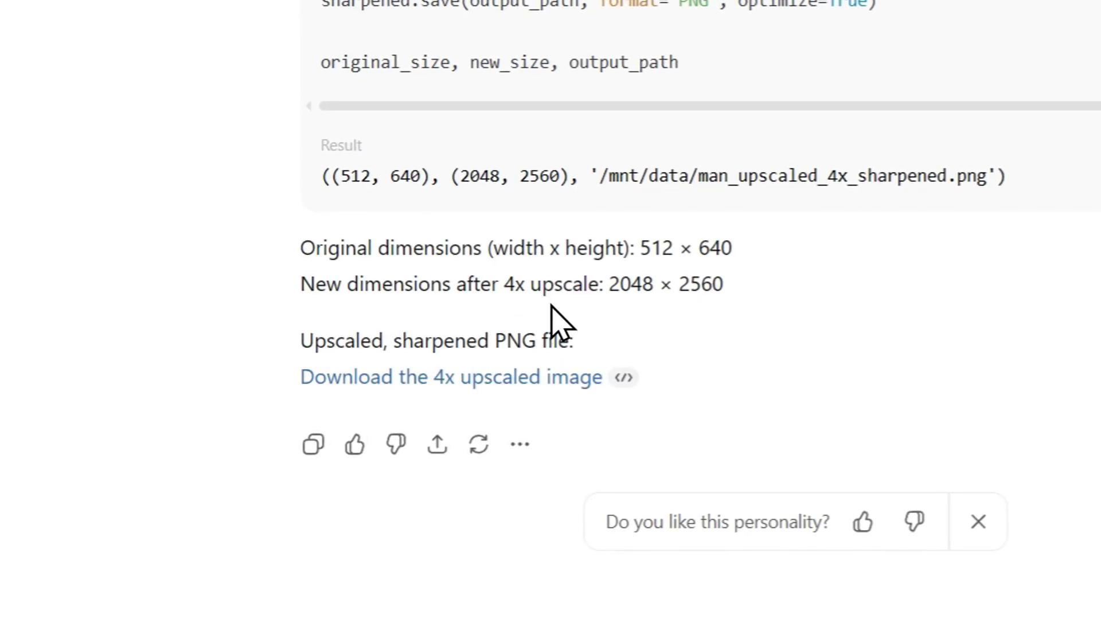
{"action": "double_click", "coordinate": [669, 263]}
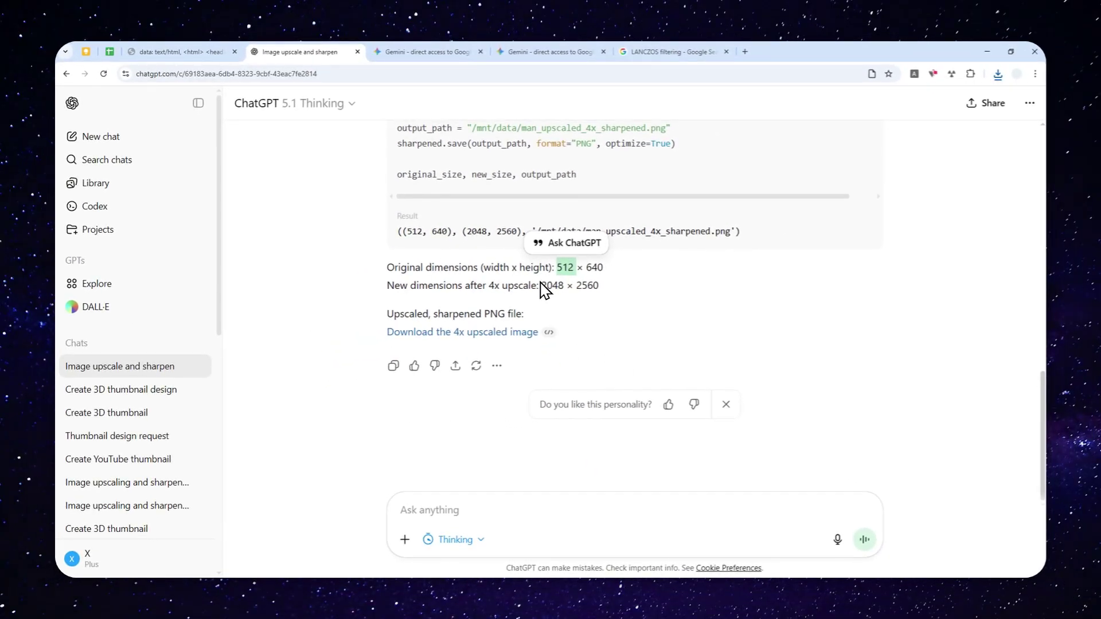
Duplicate the comparison page and load man-2442565_640.jpg and man_upscaled_4x_sharpened.png as images 1 and 2.
{"action": "left_click", "coordinate": [540, 51]}
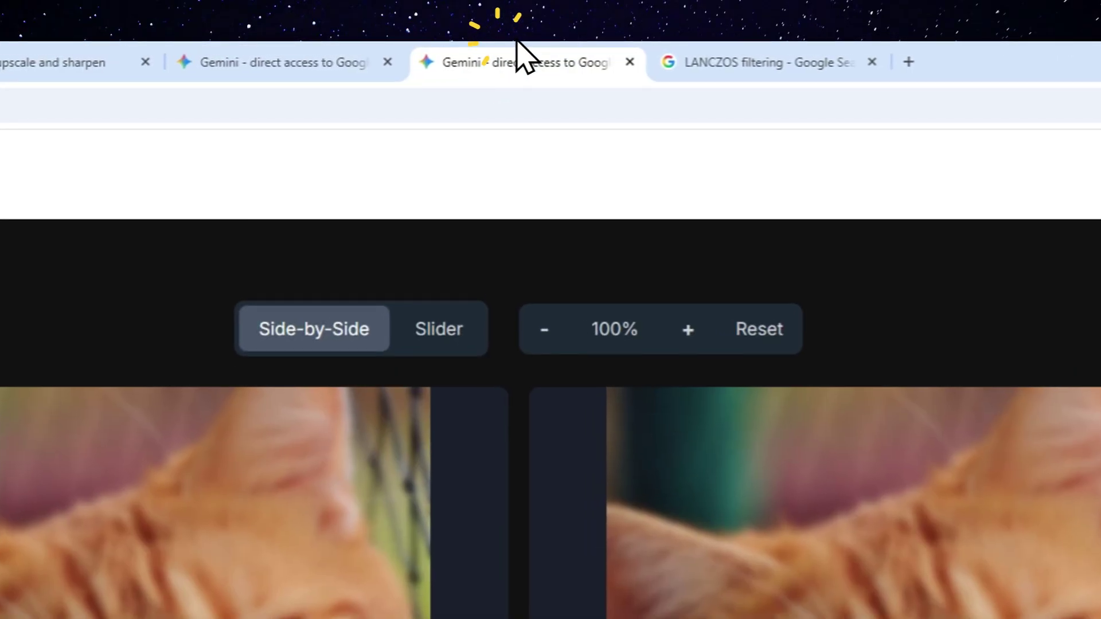
{"action": "right_click", "coordinate": [540, 52]}
{"action": "left_click", "coordinate": [580, 244]}
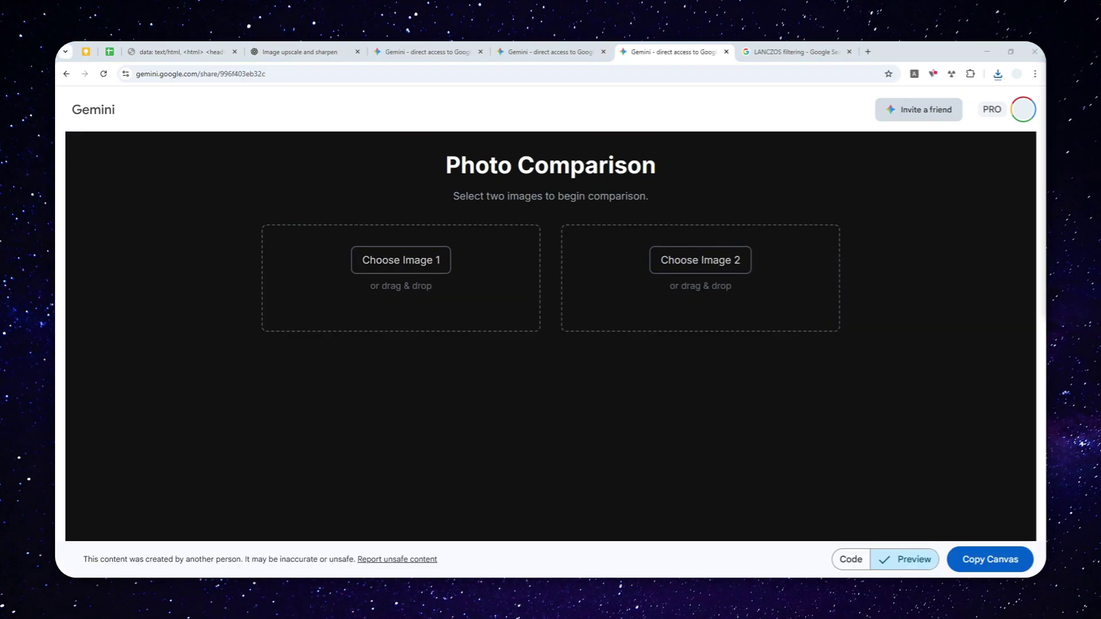
{"action": "left_click_drag", "start_coordinate": [550, 246], "coordinate": [403, 282]}
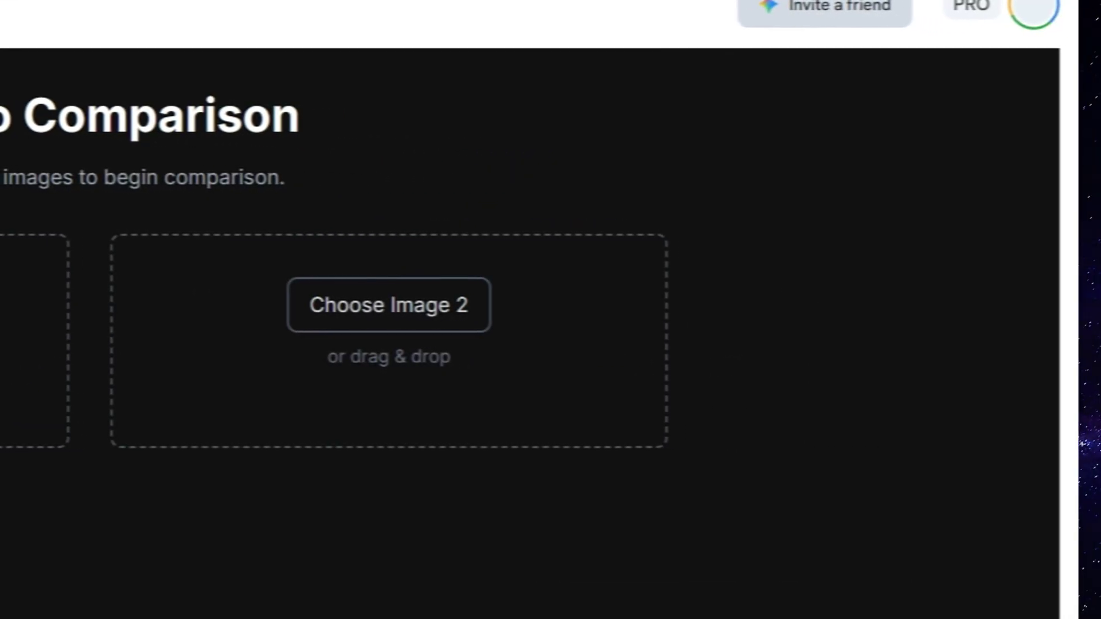
{"action": "left_click_drag", "start_coordinate": [1098, 344], "coordinate": [1019, 354]}
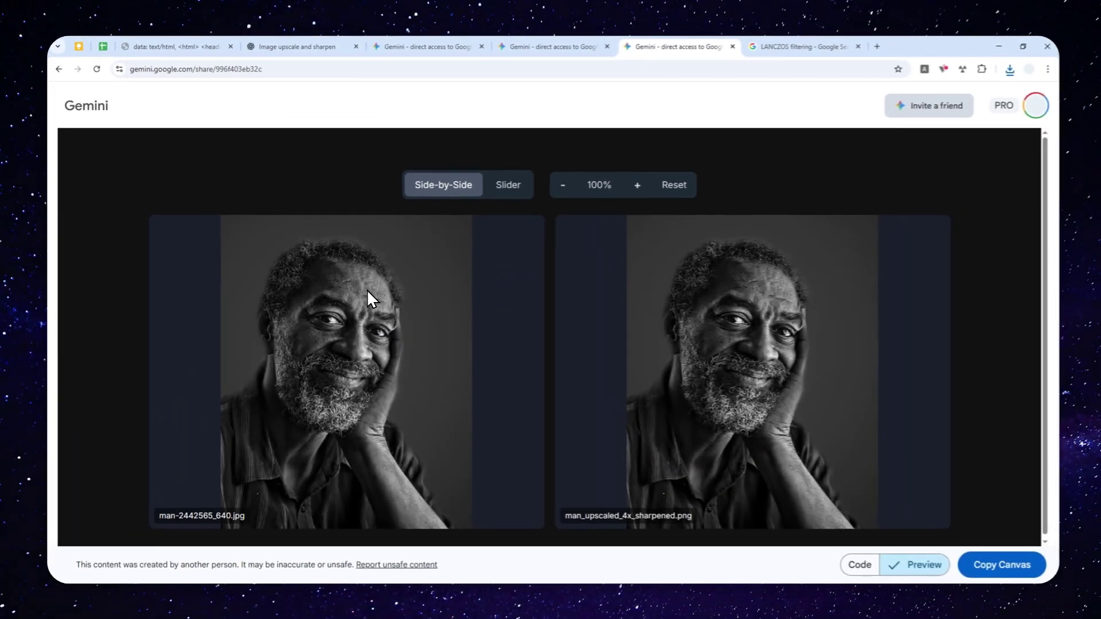
Zoom both portraits to 350%, pan to the eyes and nose, then settle at 250%.
{"action": "scroll", "coordinate": [337, 332], "scroll_direction": "up", "scroll_amount": 4}
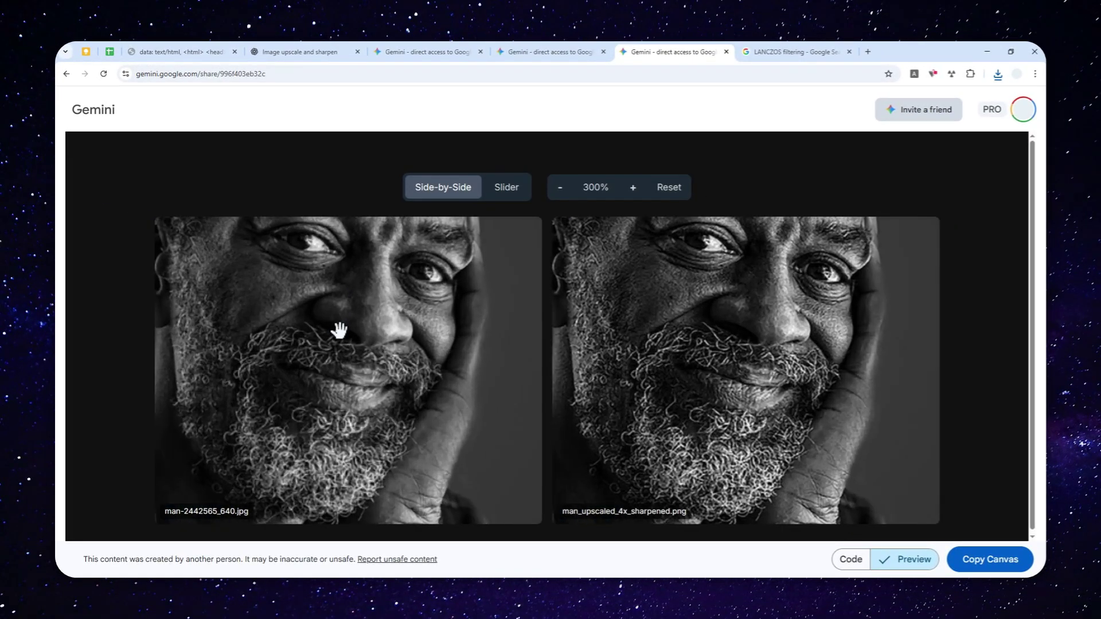
{"action": "scroll", "coordinate": [339, 329], "scroll_direction": "up", "scroll_amount": 1}
{"action": "left_click_drag", "start_coordinate": [351, 278], "coordinate": [335, 377]}
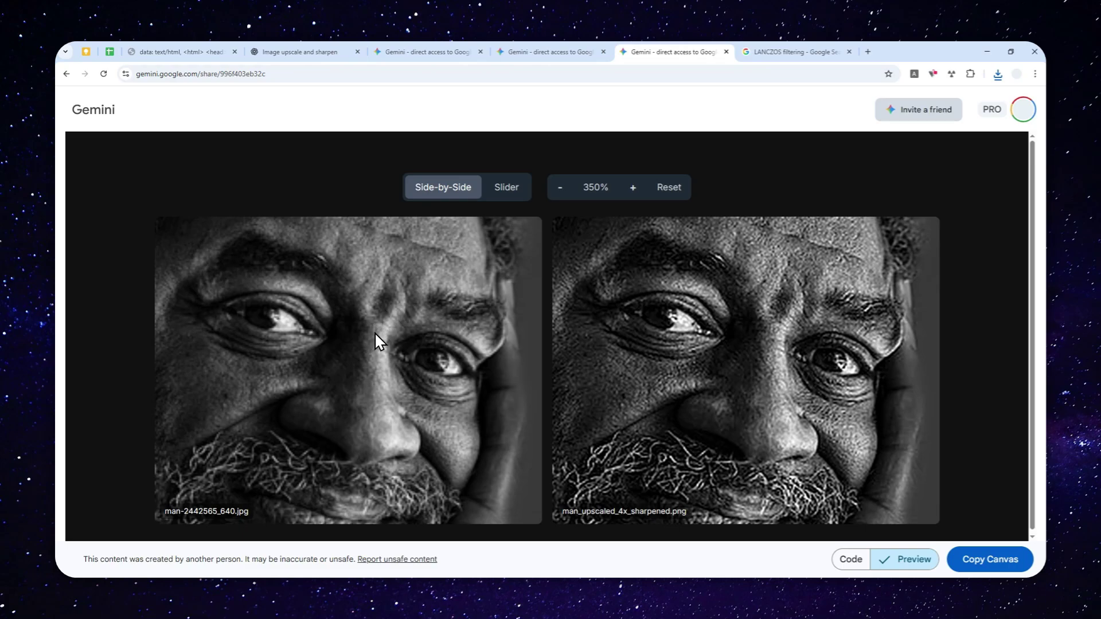
{"action": "scroll", "coordinate": [375, 332], "scroll_direction": "down", "scroll_amount": 2}
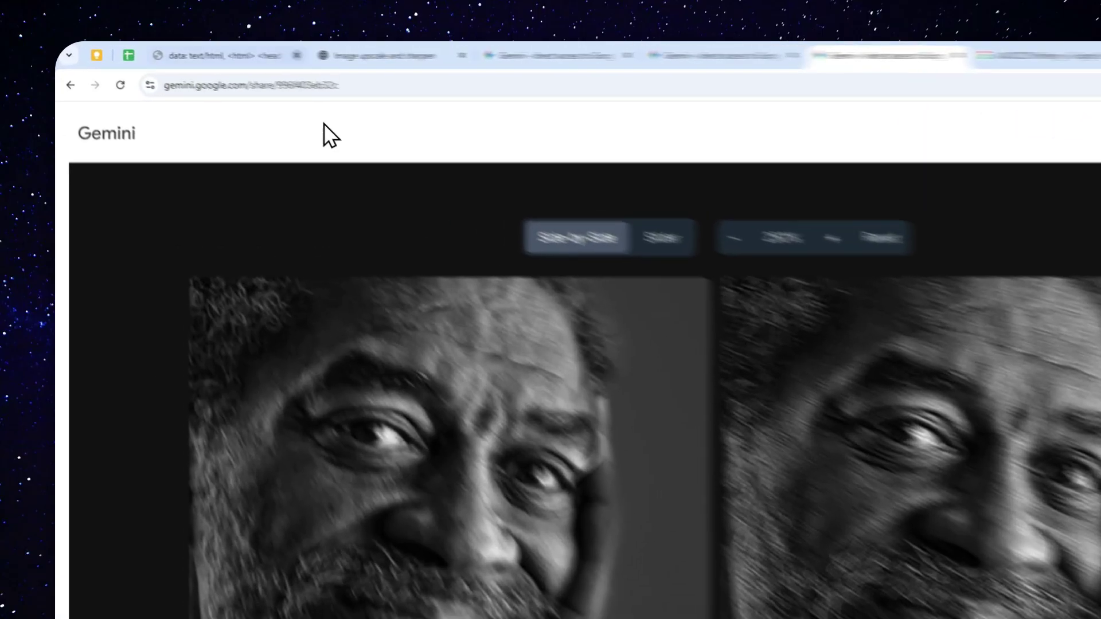
Return to the first Gemini tab and show parrot-9897724_640.jpg beside parrot_upscaled_4x.png side by side.
{"action": "left_click", "coordinate": [220, 53]}
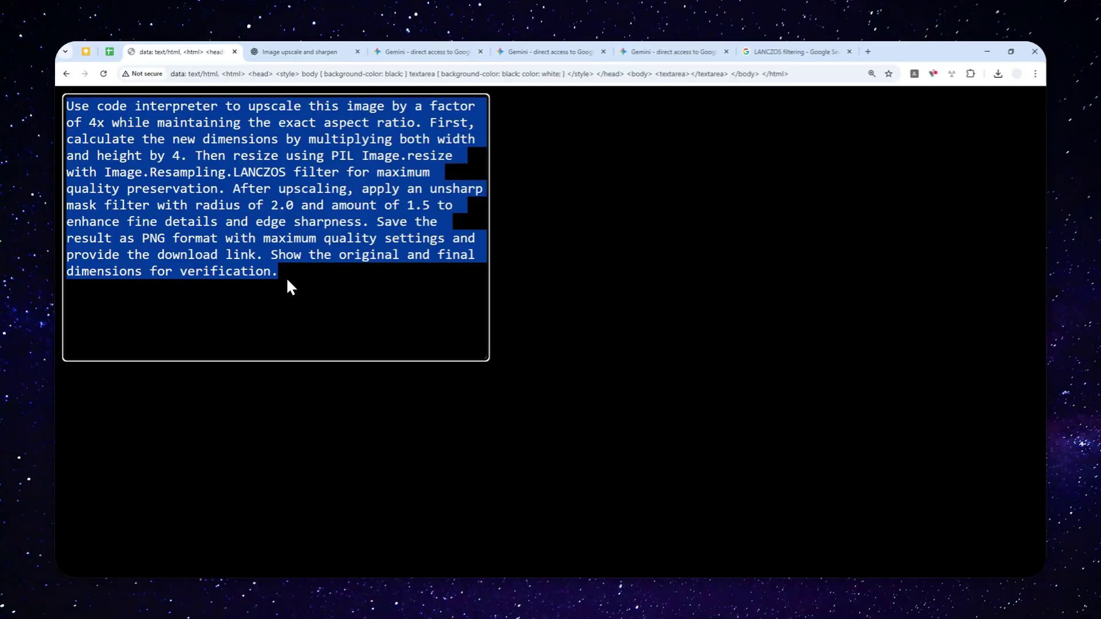
{"action": "left_click", "coordinate": [379, 51]}
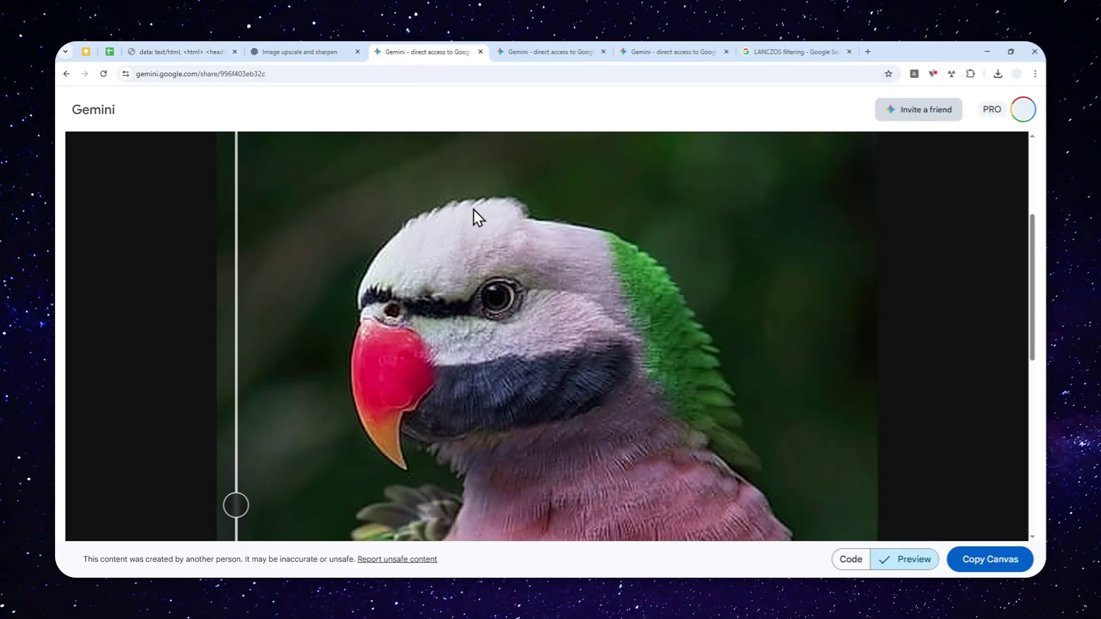
{"action": "scroll", "coordinate": [480, 236], "scroll_direction": "down", "scroll_amount": 1}
{"action": "scroll", "coordinate": [474, 225], "scroll_direction": "up", "scroll_amount": 5}
{"action": "left_click", "coordinate": [461, 191]}
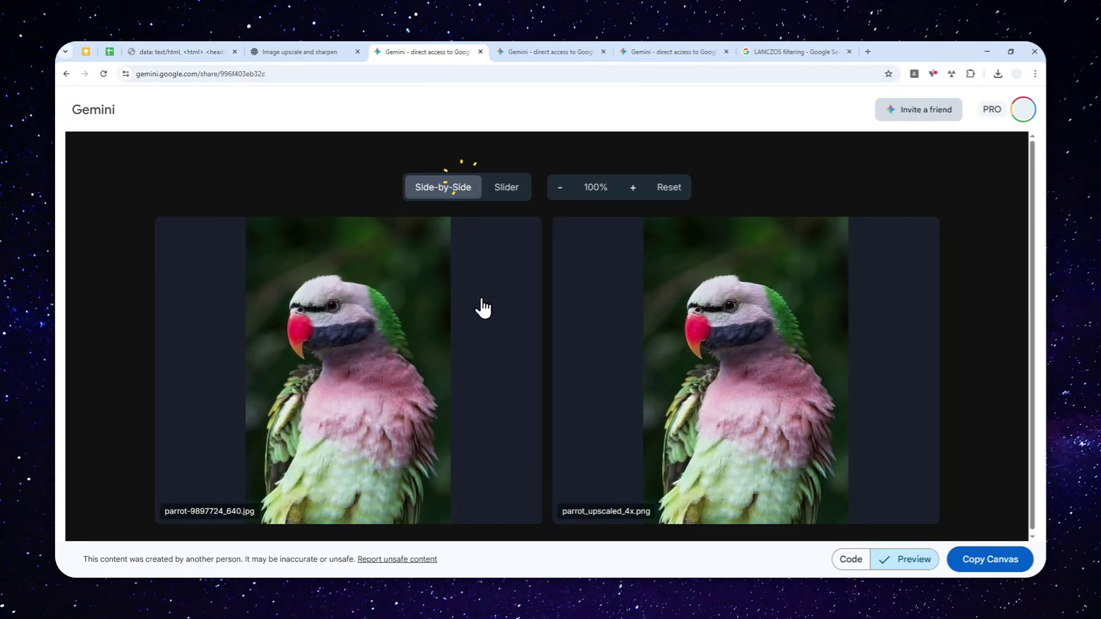